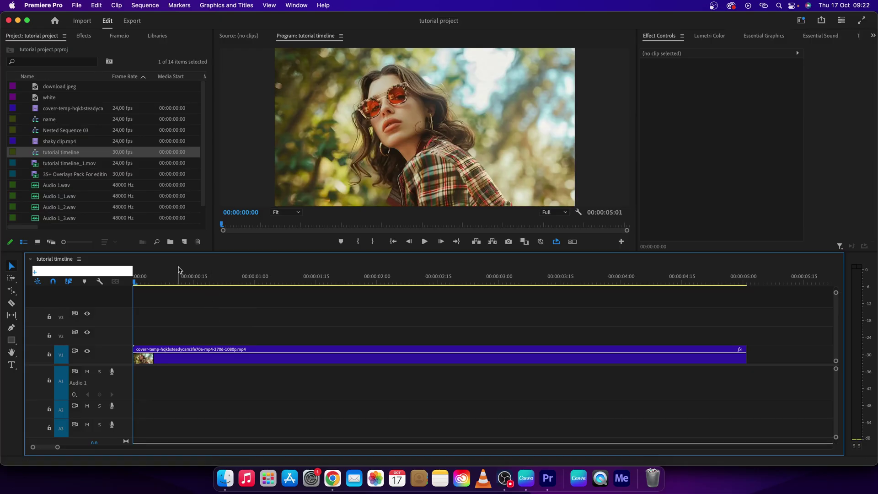
Step: Select the V1 clip to show its properties, then focus the Project panel
{"action": "left_click", "coordinate": [164, 364]}
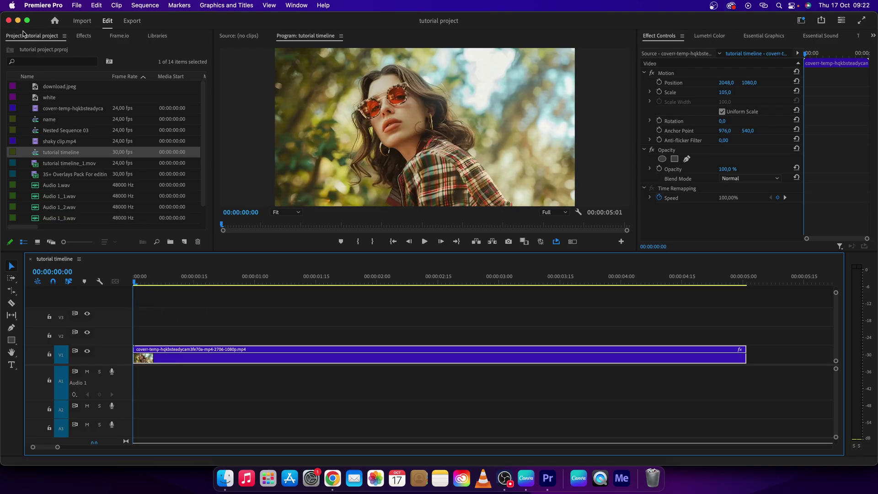
{"action": "left_click", "coordinate": [38, 39]}
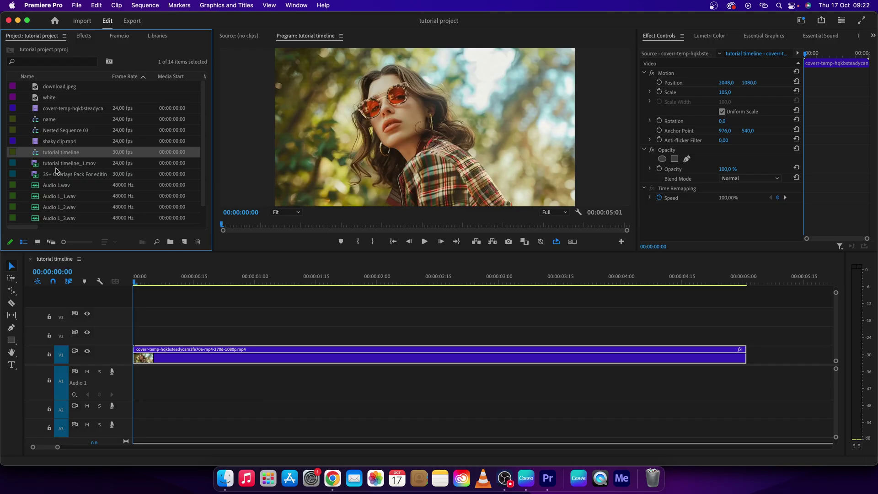
Step: Bring up Sequence Settings for 'tutorial timeline' from its context menu
{"action": "mouse_move", "coordinate": [61, 152]}
{"action": "right_click", "coordinate": [36, 155]}
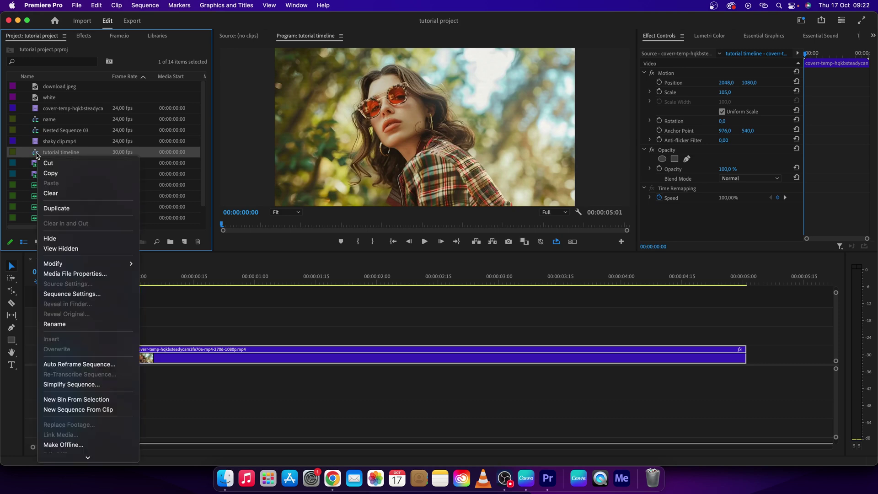
{"action": "left_click", "coordinate": [85, 298]}
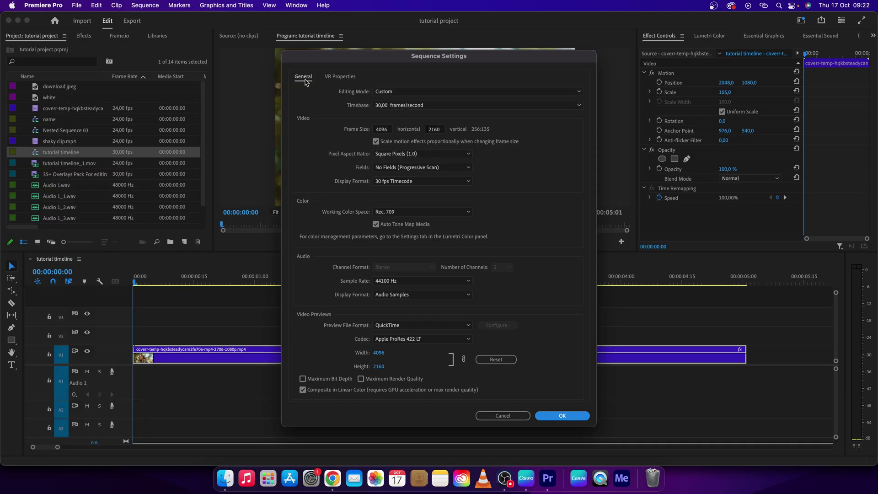
Step: Set the sequence timebase to 60,00 frames/second and confirm with OK
{"action": "left_click", "coordinate": [579, 106]}
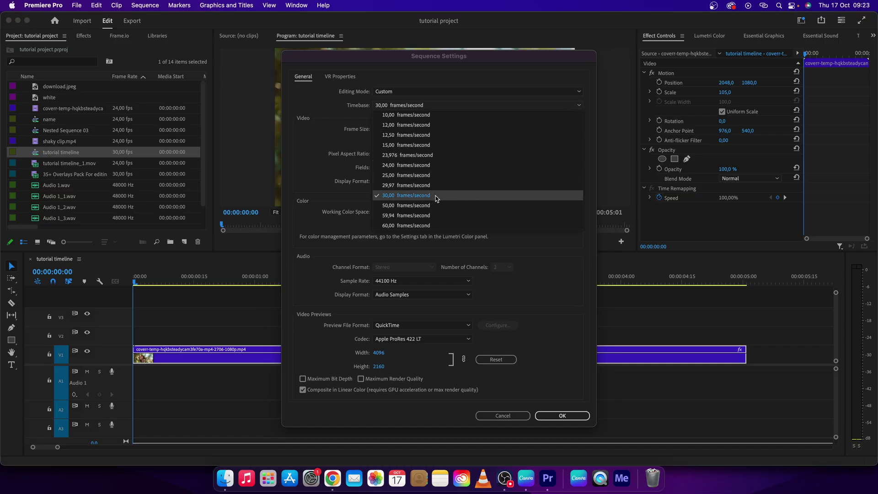
{"action": "left_click", "coordinate": [434, 227]}
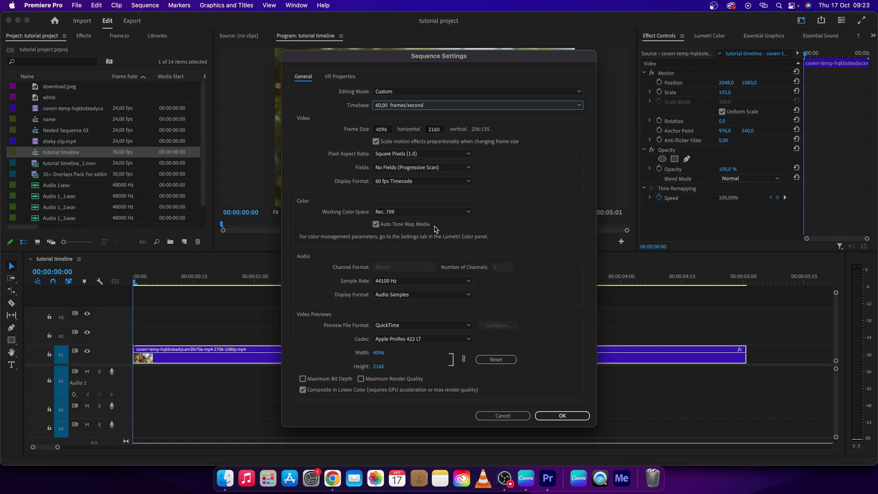
{"action": "left_click", "coordinate": [562, 417]}
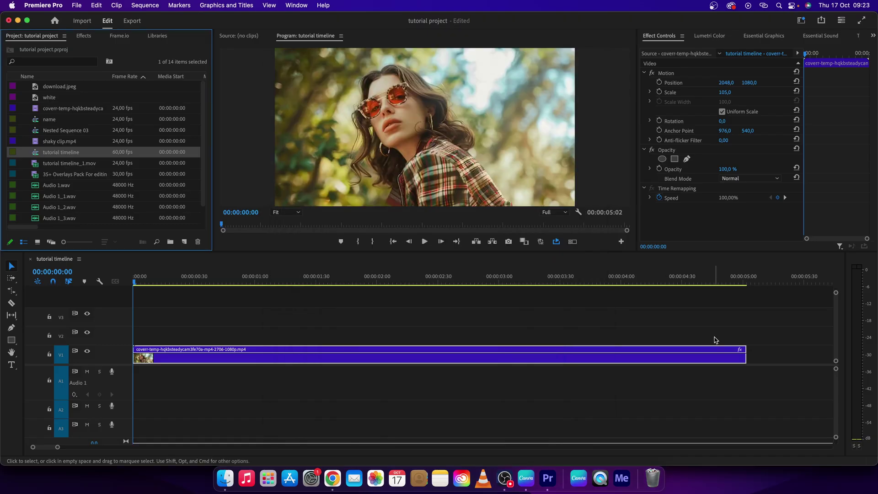
{"action": "left_click", "coordinate": [706, 309]}
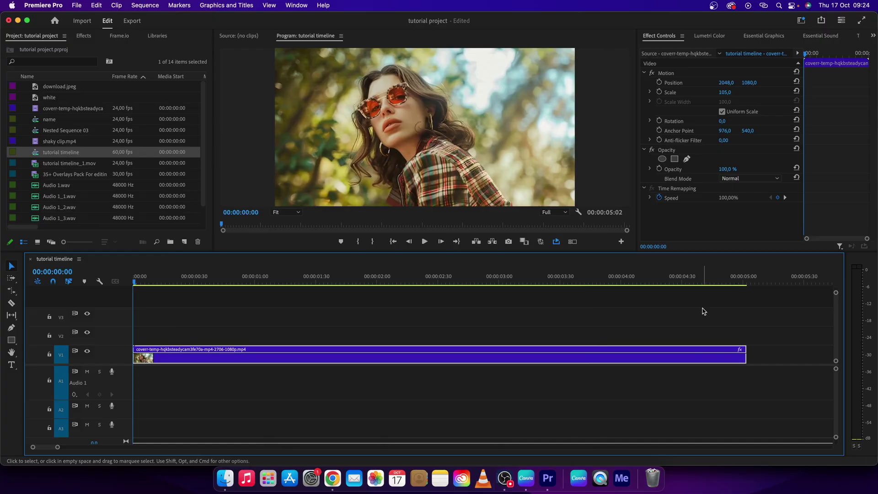